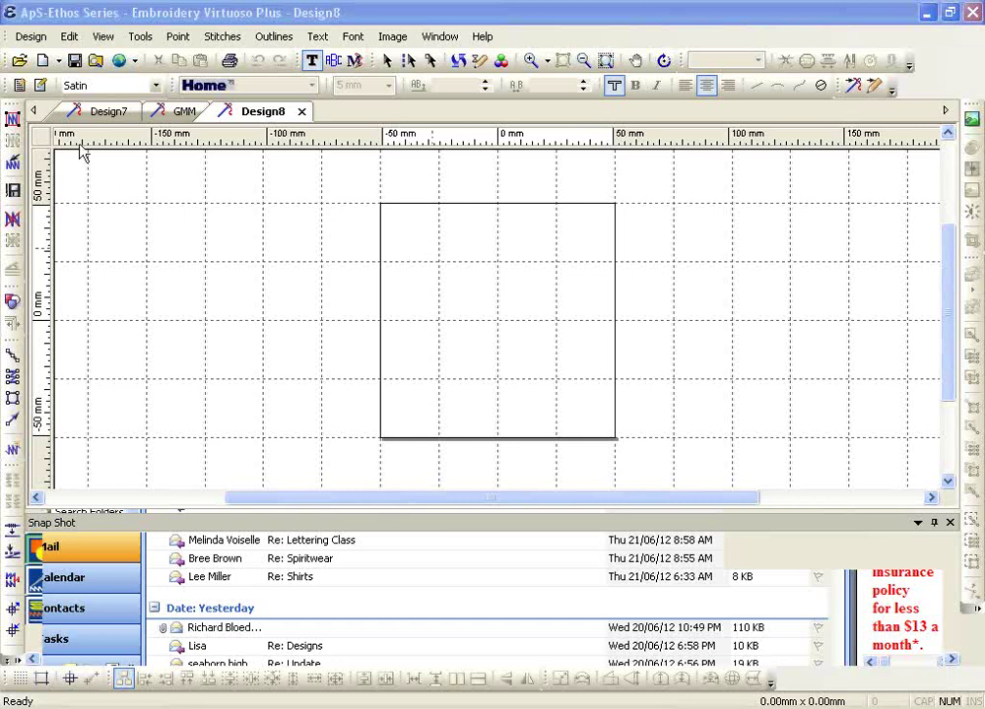
Open the stitch effect editor to the satin settings
click(39, 85)
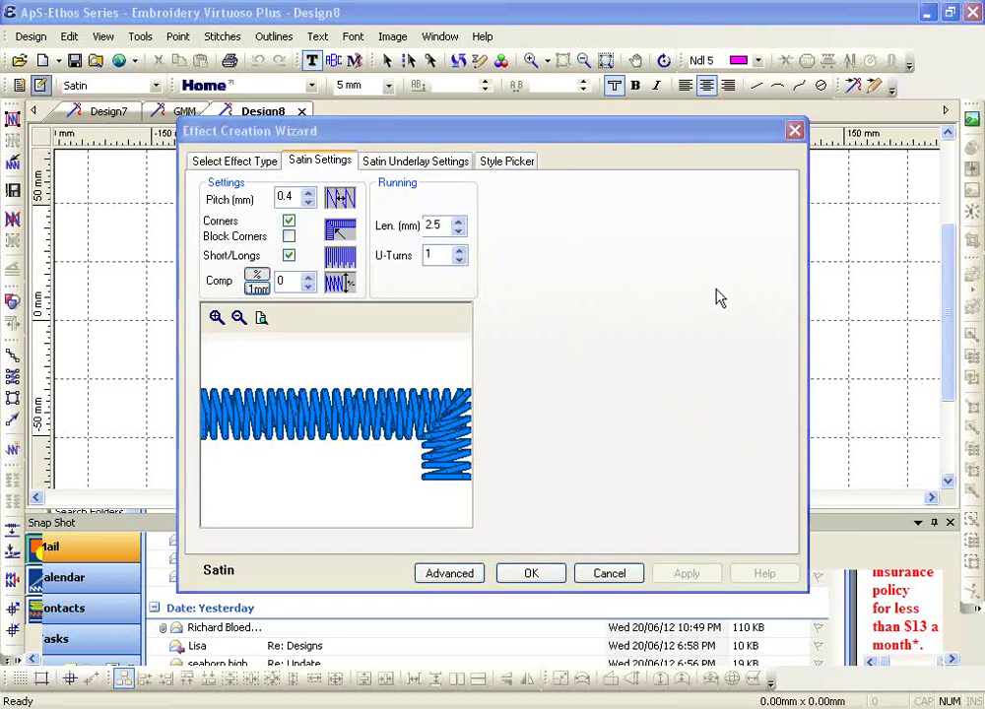
drag(368, 170, 515, 314)
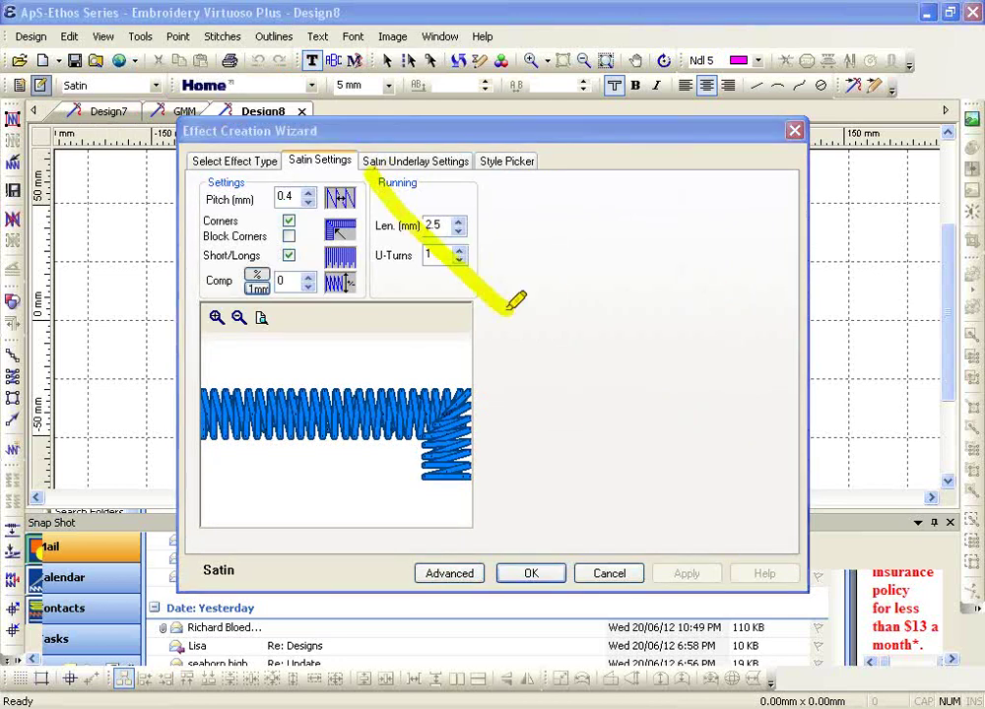
drag(373, 289, 477, 194)
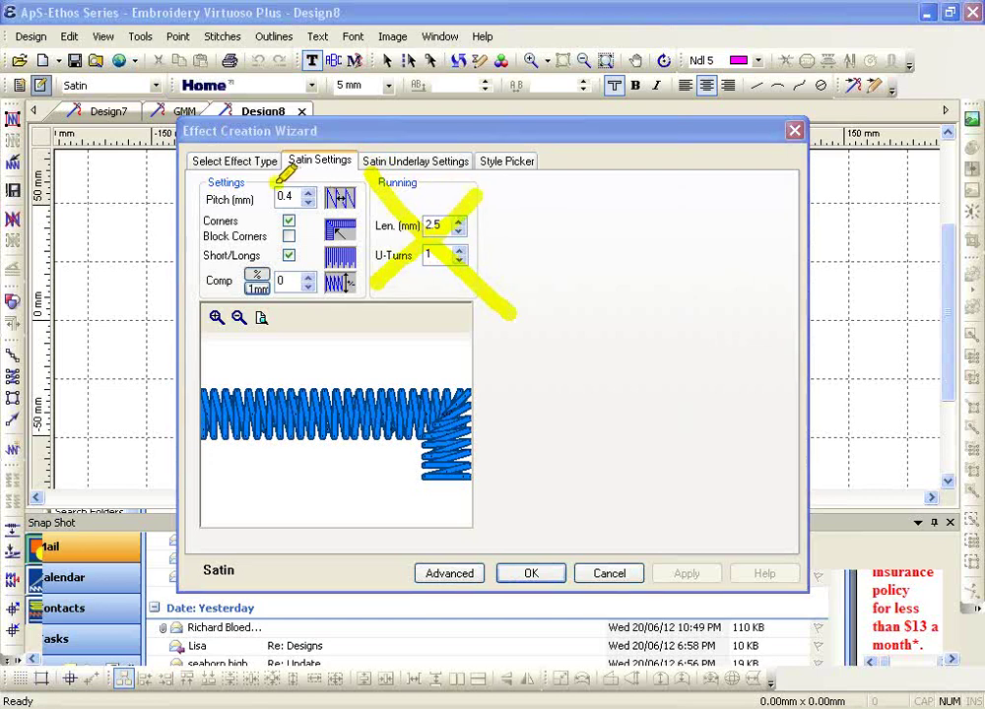
mouse_move(278, 181)
mouse_down()
mouse_move(251, 278)
mouse_move(330, 261)
mouse_move(290, 173)
mouse_move(235, 179)
mouse_up()
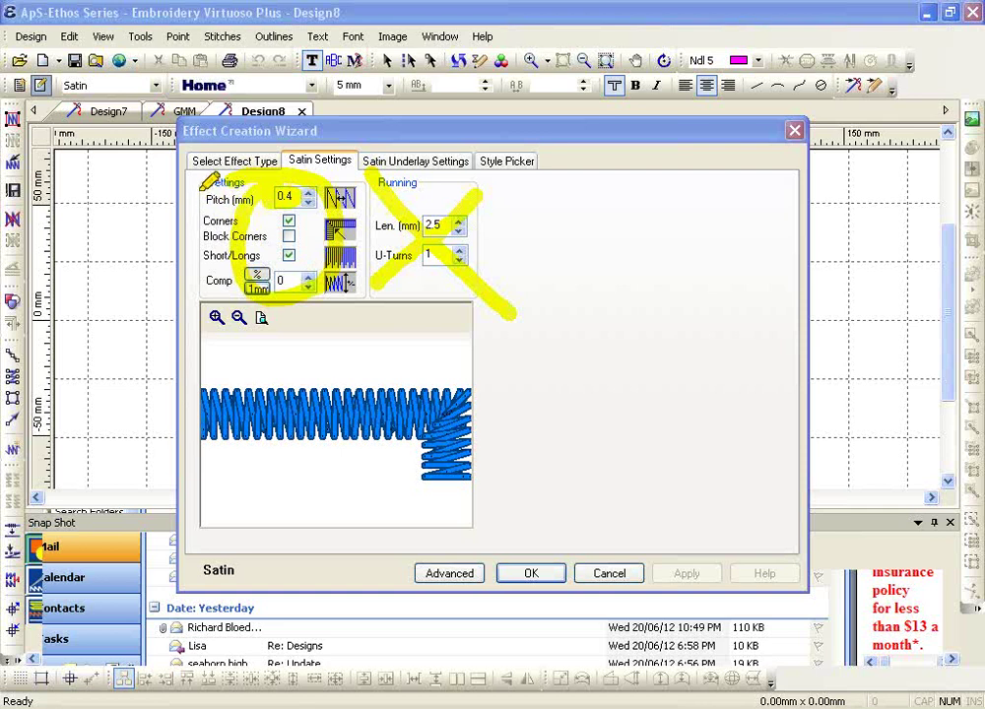
drag(207, 203, 253, 200)
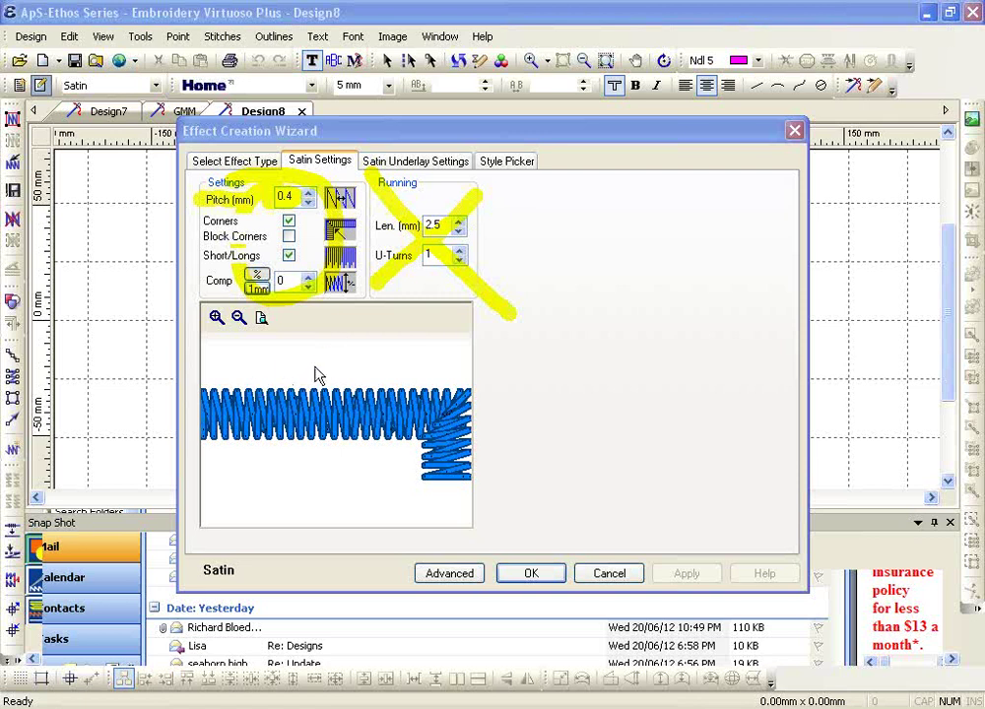
Set the satin pitch to 0.52 mm and examine the corner in the enlarged stitch preview
click(309, 203)
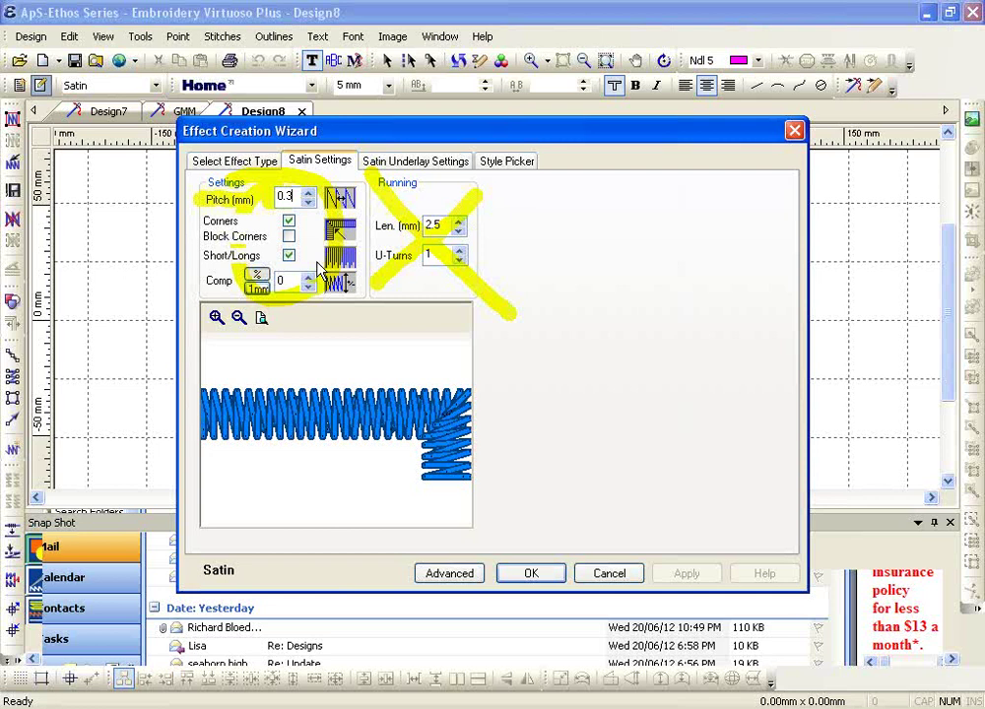
text(7)
key(BackSpace)
key(BackSpace)
text(52)
key(Up)
key(Up)
key(Up)
key(Up)
key(Down)
key(Down)
key(Down)
key(Down)
click(217, 318)
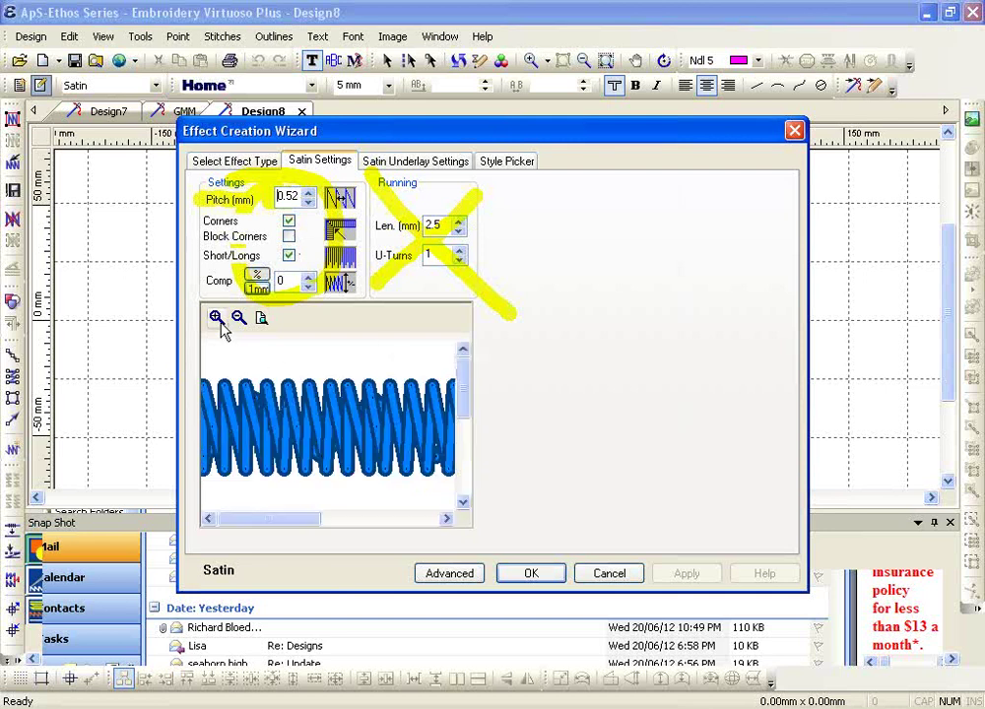
drag(299, 521, 453, 543)
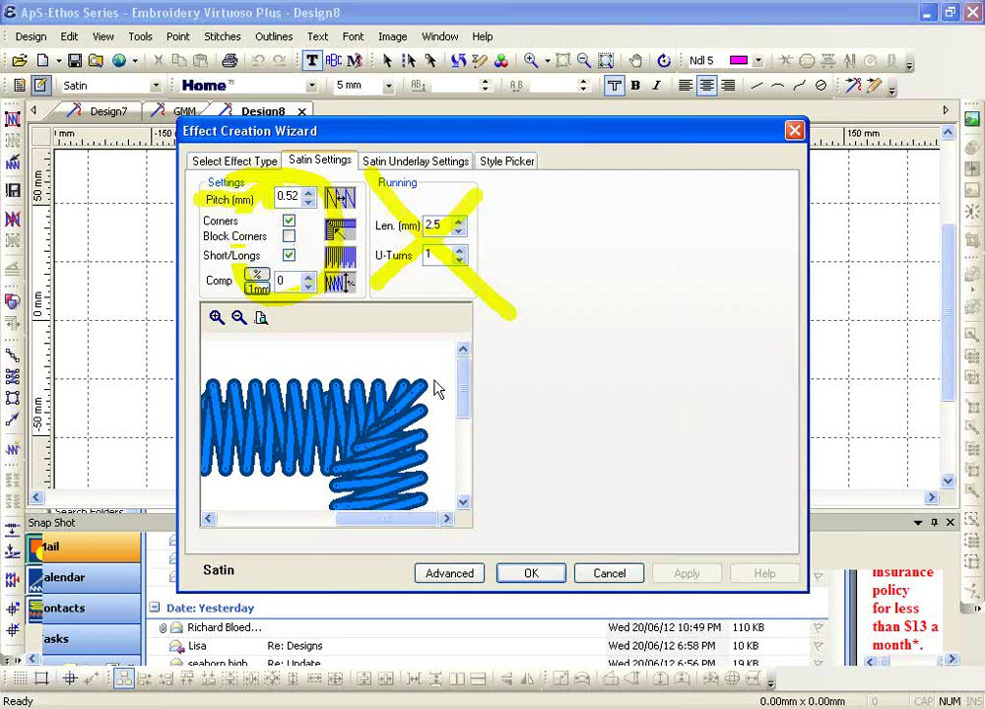
key(ctrl+2)
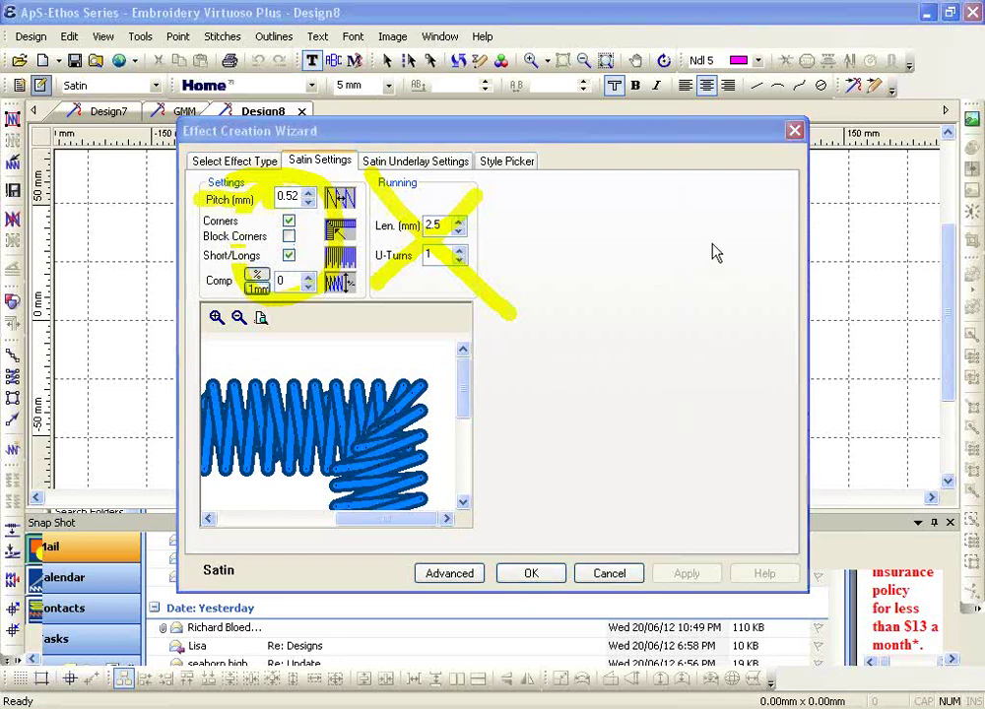
drag(209, 469, 276, 471)
drag(209, 384, 274, 384)
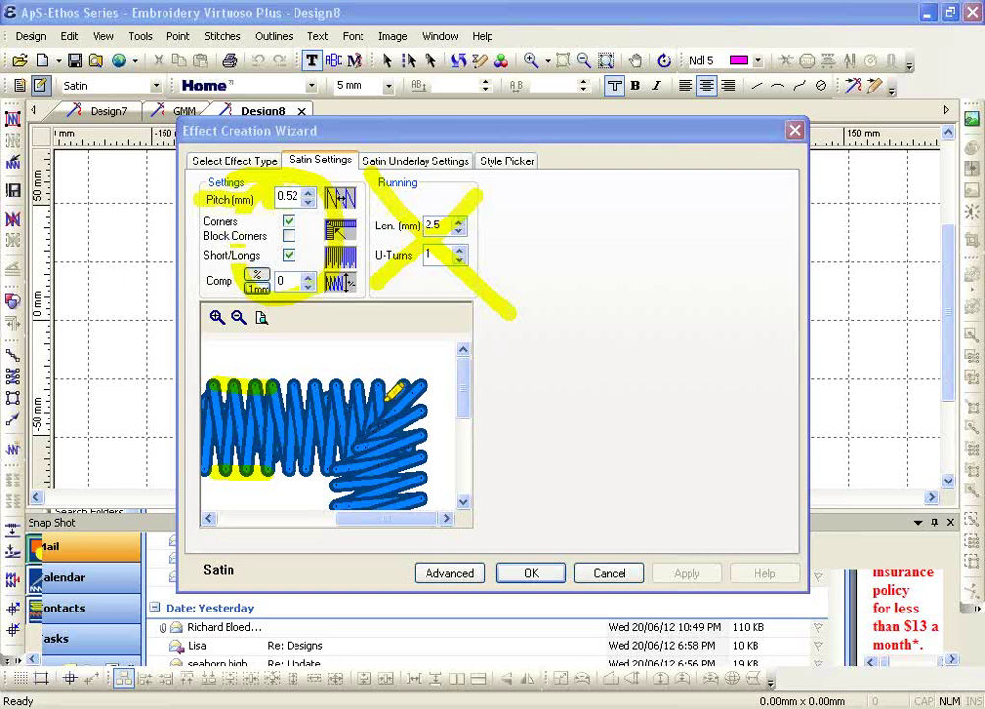
mouse_move(394, 392)
mouse_down()
mouse_move(424, 438)
mouse_move(360, 421)
mouse_up()
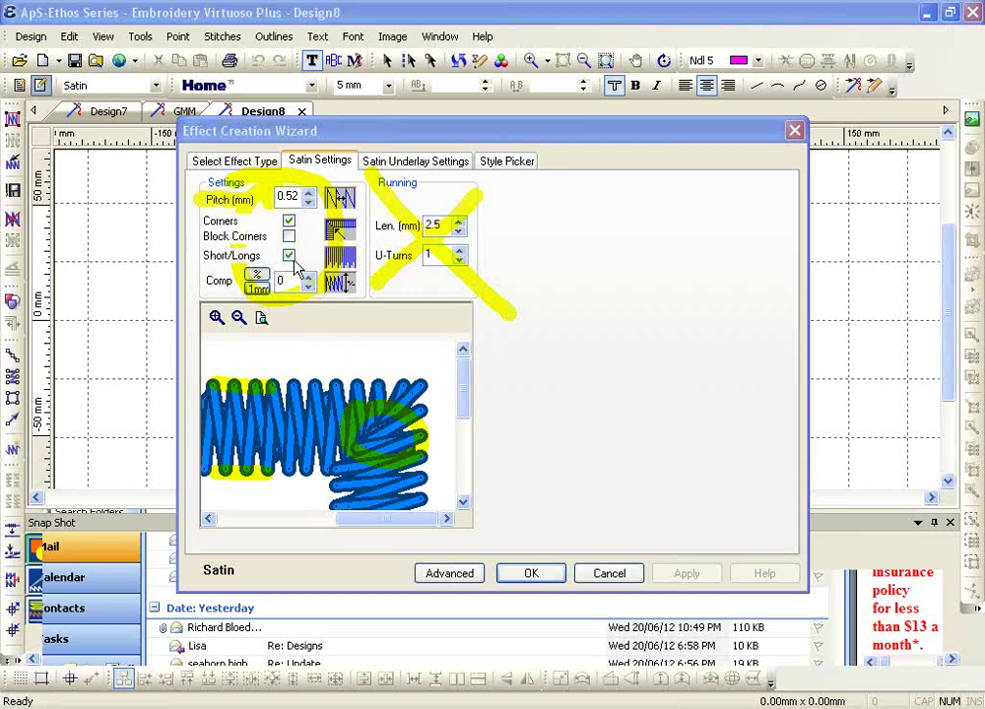
Turn Corners off, refresh the stitch preview to compare the turn, and switch Corners back on
click(289, 221)
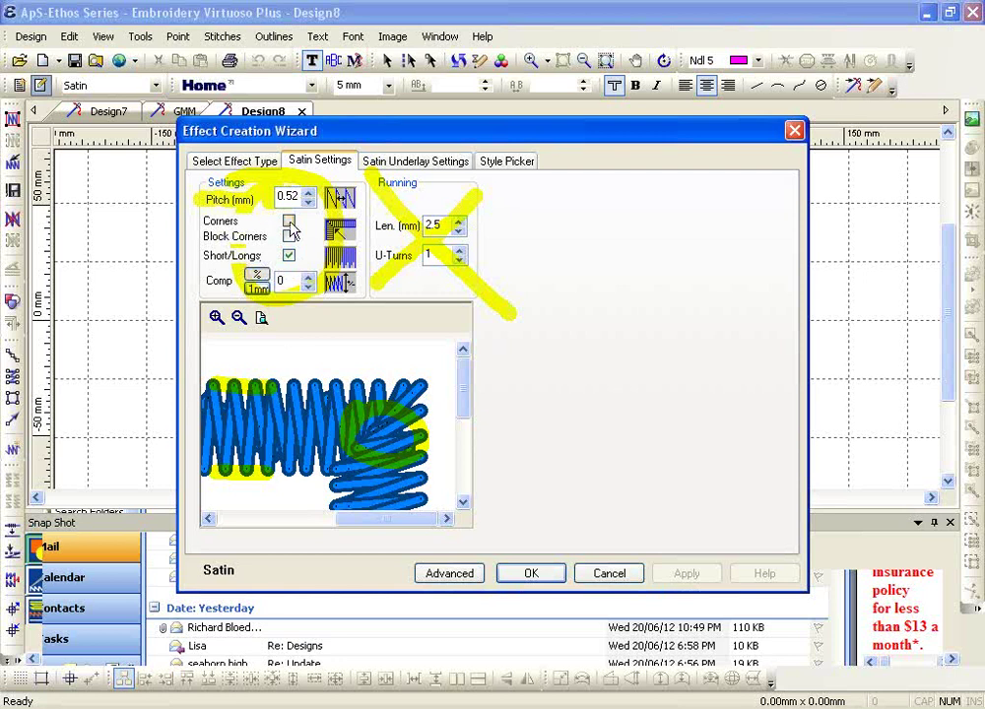
click(261, 318)
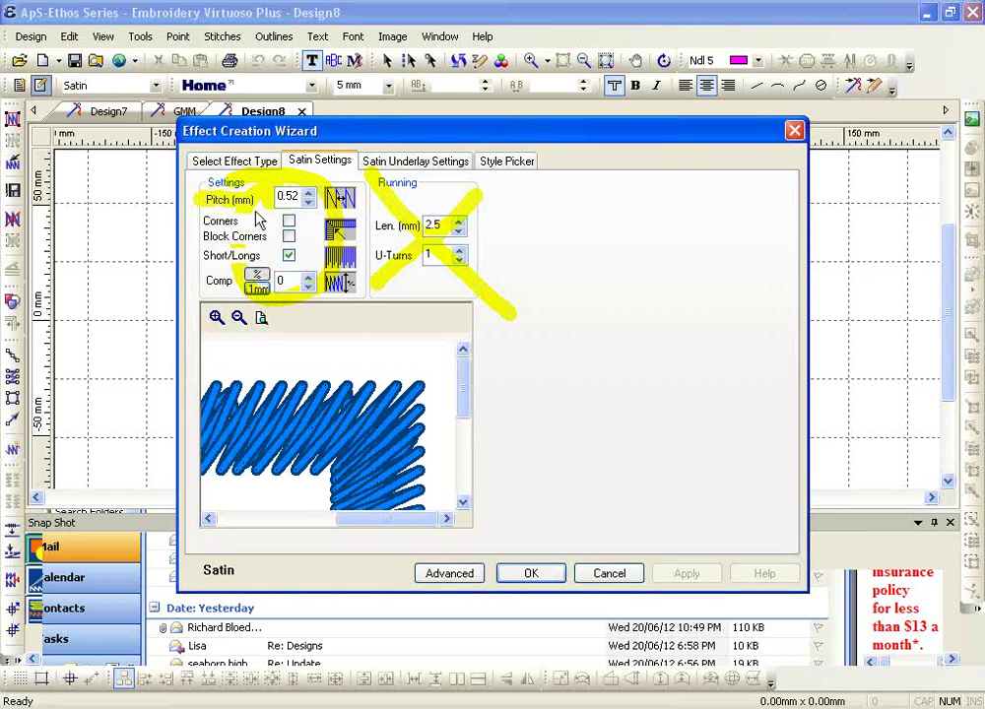
click(287, 221)
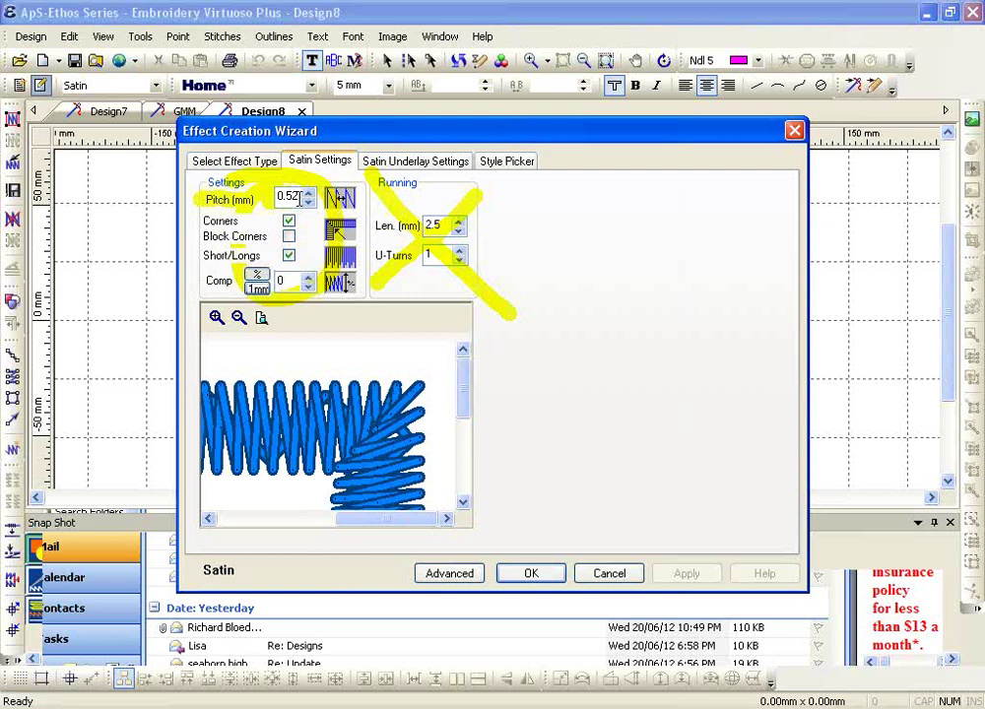
Raise the satin pitch to 1.72 mm and enable Block Corners, refreshing the stitch preview
click(308, 195)
click(309, 195)
click(308, 195)
click(308, 195)
click(308, 195)
click(309, 195)
drag(309, 195, 308, 195)
click(289, 236)
click(260, 321)
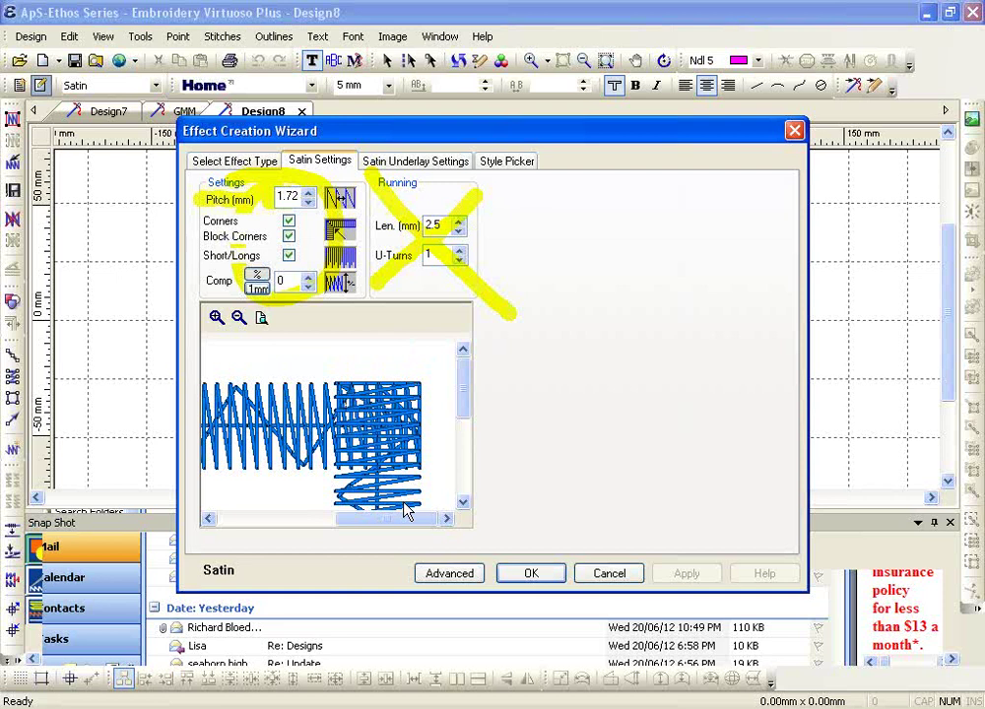
Set the satin pitch to .4 mm and turn Block Corners off
double_click(286, 197)
text(.4)
click(289, 256)
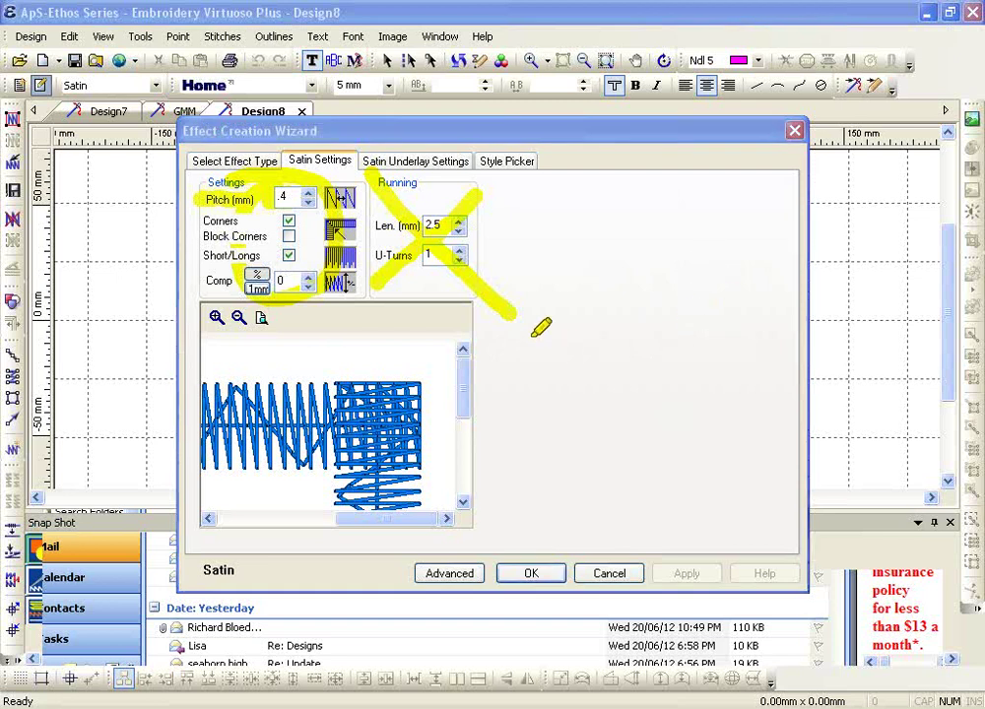
mouse_move(528, 331)
mouse_down()
mouse_move(667, 335)
mouse_move(674, 402)
mouse_up()
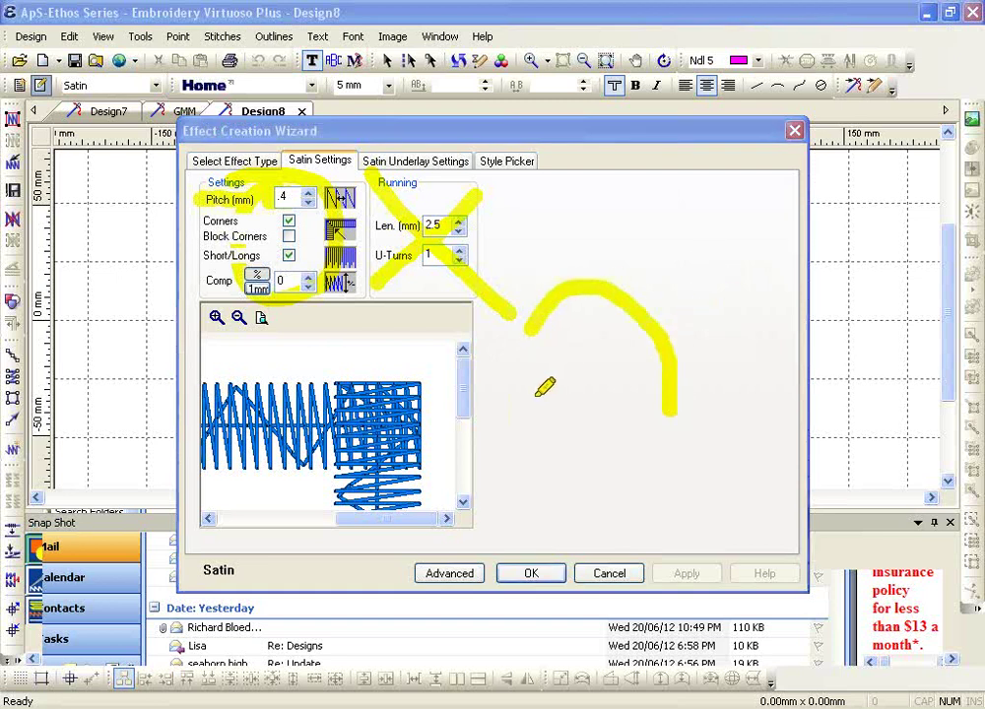
mouse_move(537, 386)
mouse_down()
mouse_move(655, 424)
mouse_move(653, 434)
mouse_up()
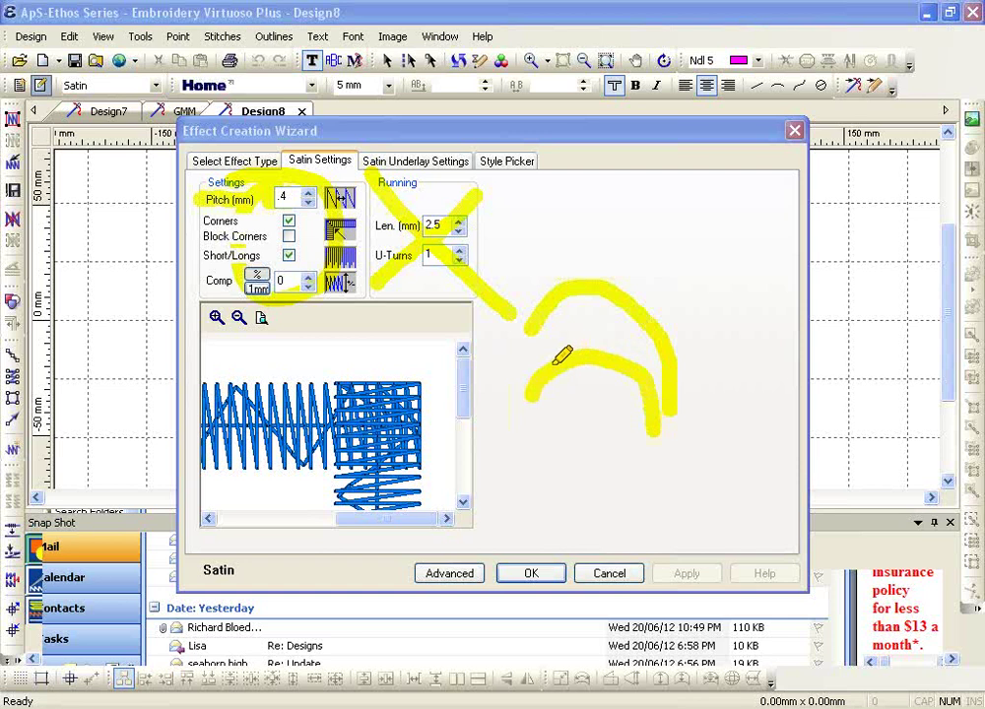
mouse_move(566, 352)
mouse_down()
mouse_move(554, 296)
mouse_move(575, 347)
mouse_move(582, 279)
mouse_move(602, 347)
mouse_move(635, 297)
mouse_move(611, 354)
mouse_up()
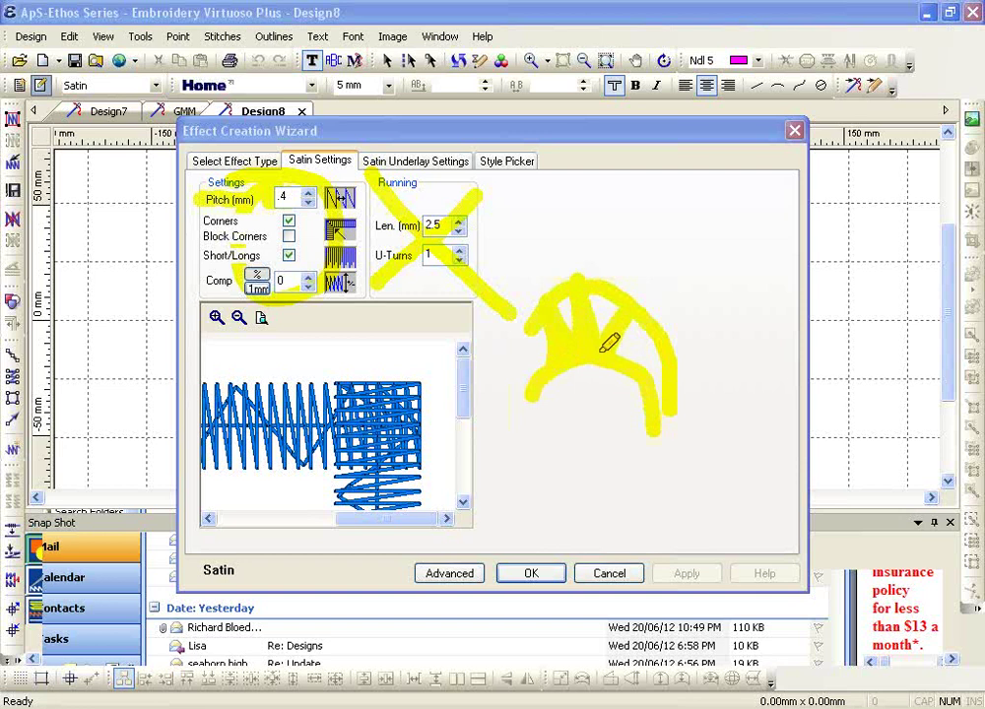
mouse_move(599, 353)
mouse_down()
mouse_move(617, 377)
mouse_move(603, 398)
mouse_move(587, 351)
mouse_move(594, 266)
mouse_move(576, 292)
mouse_move(564, 247)
mouse_up()
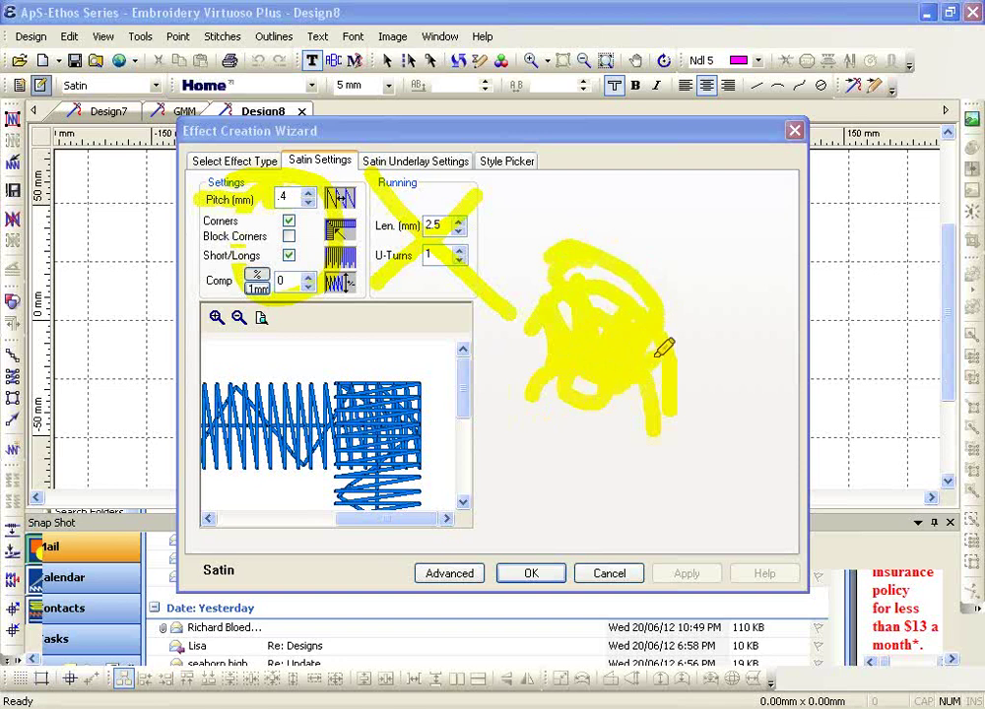
mouse_move(660, 350)
mouse_down()
mouse_move(637, 373)
mouse_move(643, 394)
mouse_move(668, 382)
mouse_move(651, 404)
mouse_move(670, 405)
mouse_move(594, 370)
mouse_move(628, 383)
mouse_up()
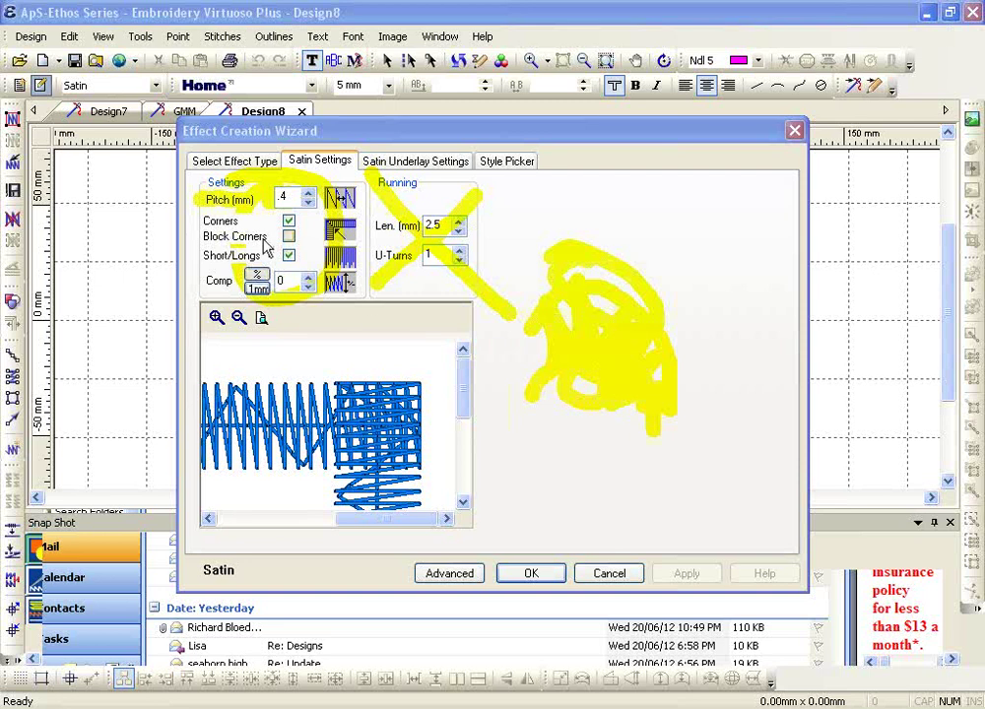
Refresh the stitch preview, set the compensation to 15 in .1mm units, and accept the satin settings
click(261, 318)
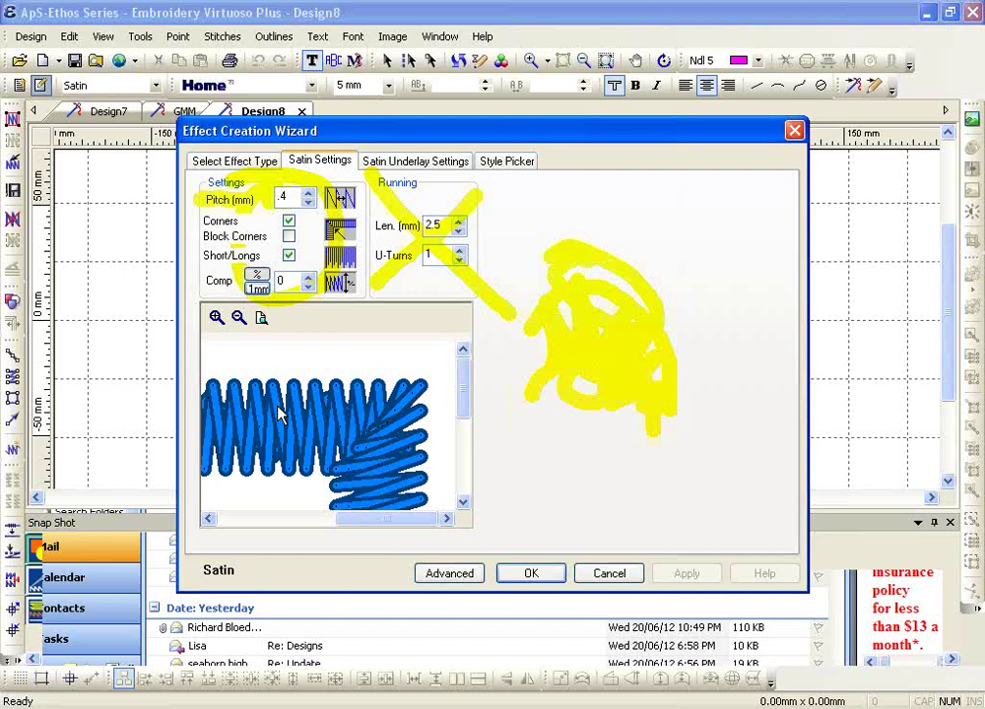
click(258, 287)
text(15)
click(515, 576)
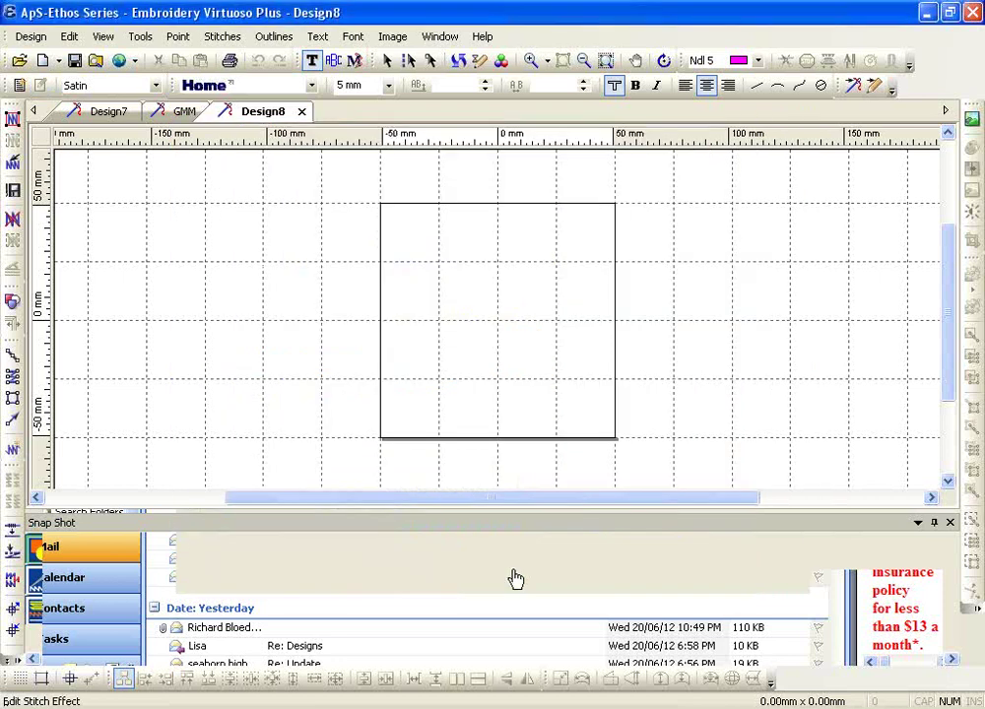
Digitize a slanted four-point satin column about 56 by 30 mm near the square's upper edge, set its entry and exit points, and select it
click(13, 376)
click(404, 247)
click(404, 275)
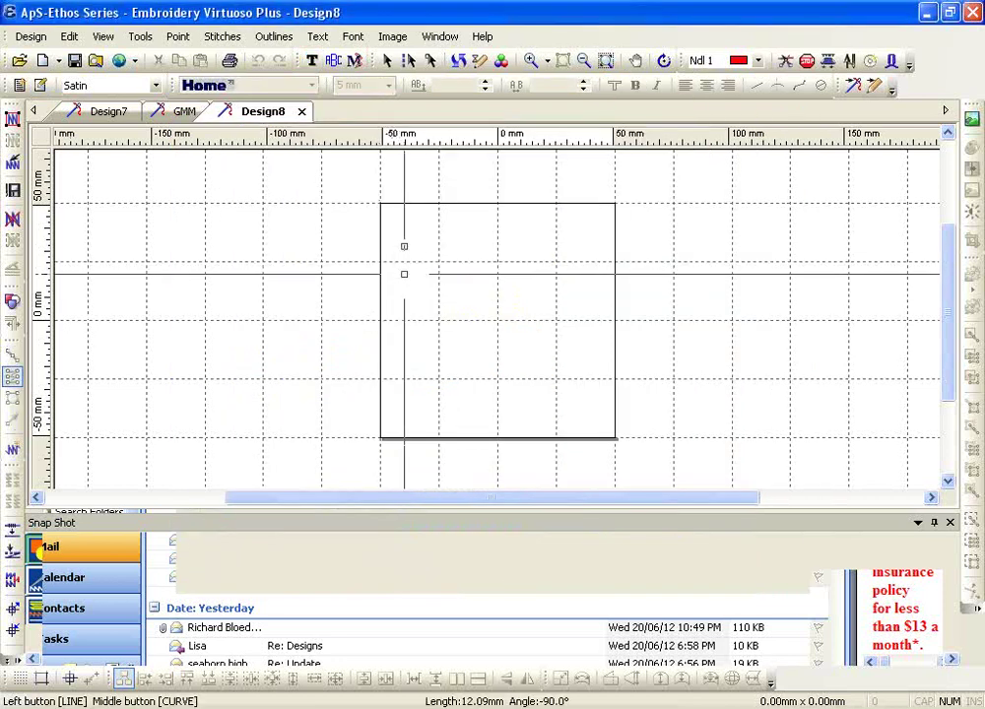
click(524, 206)
click(532, 228)
key(Return)
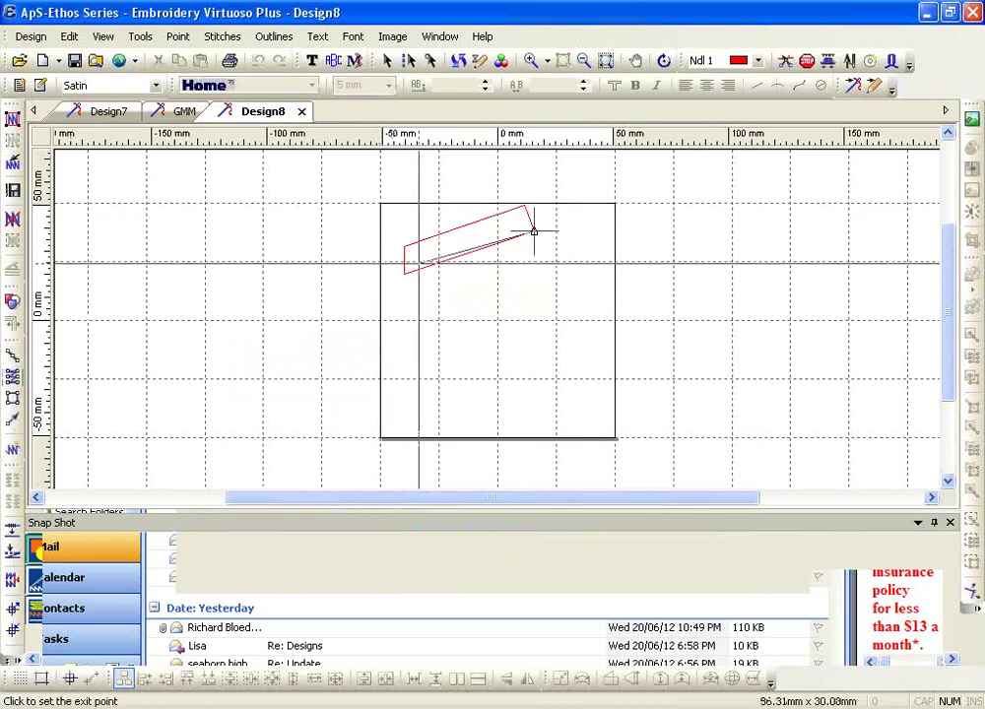
click(532, 229)
key(Escape)
click(445, 241)
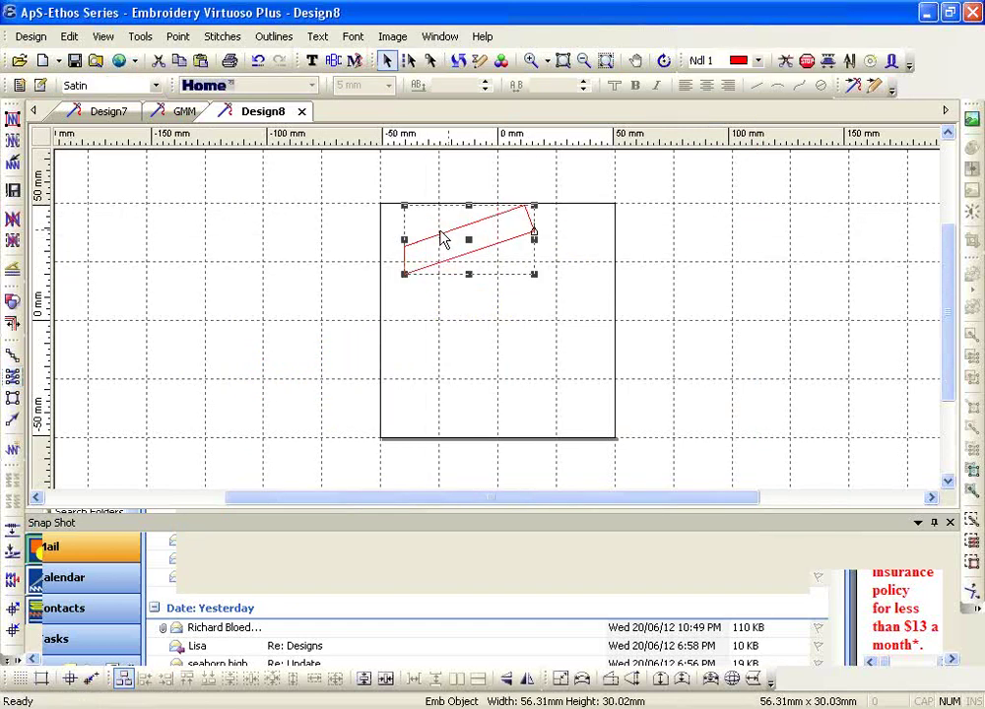
Generate the satin column's stitches and examine how they meet the outline along its upper edge
click(564, 61)
click(12, 117)
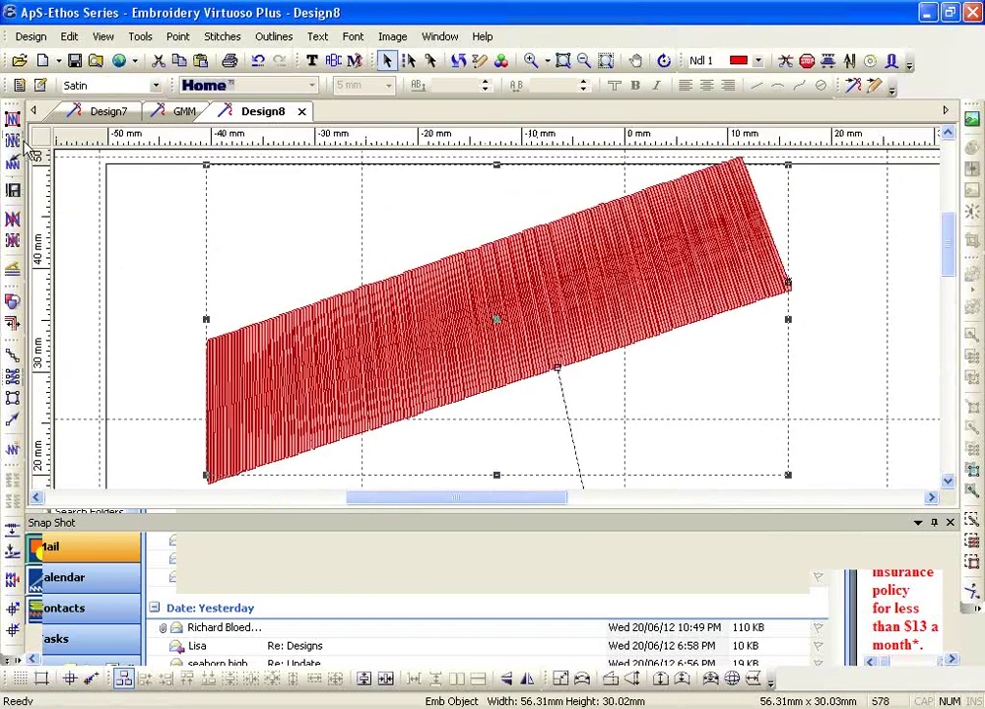
click(532, 61)
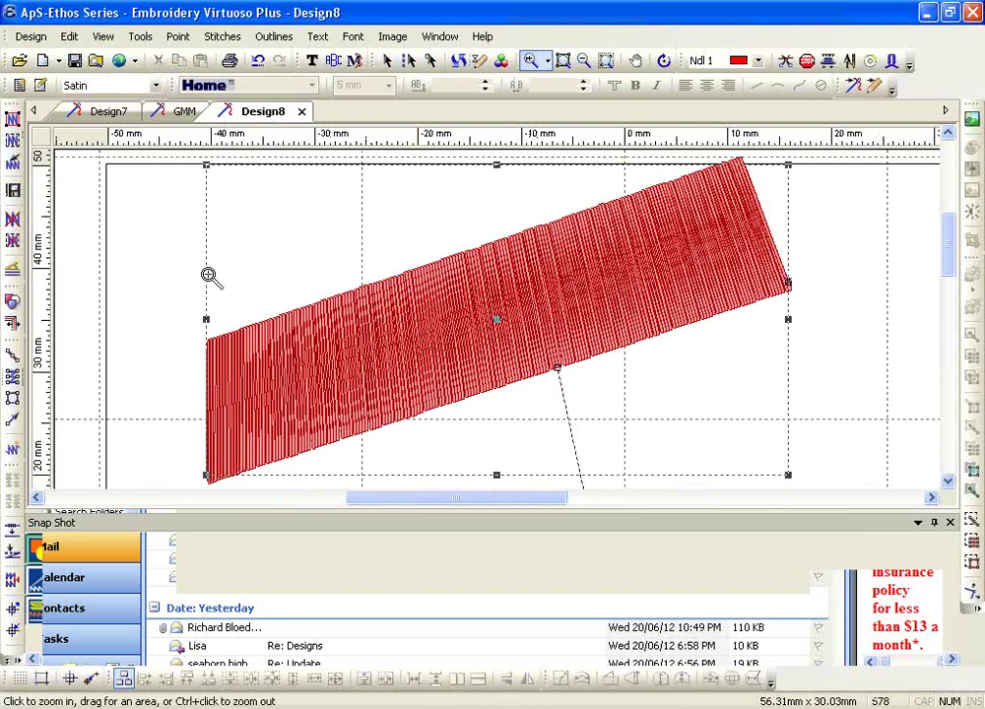
drag(211, 279, 394, 347)
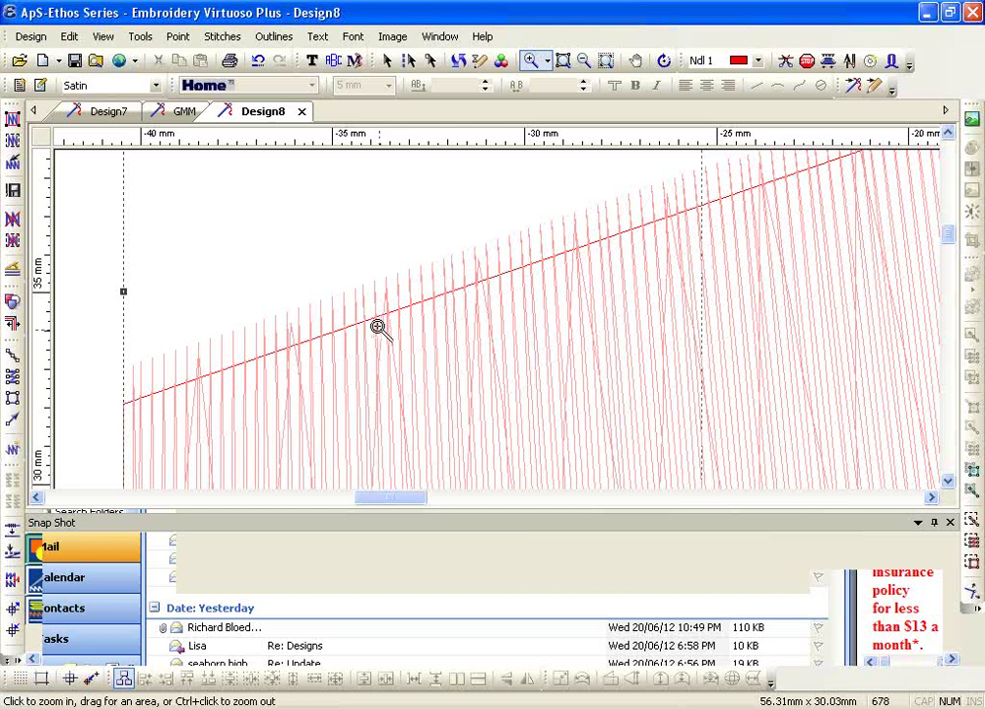
Set the satin column's compensation to 0 and regenerate its stitches
click(39, 84)
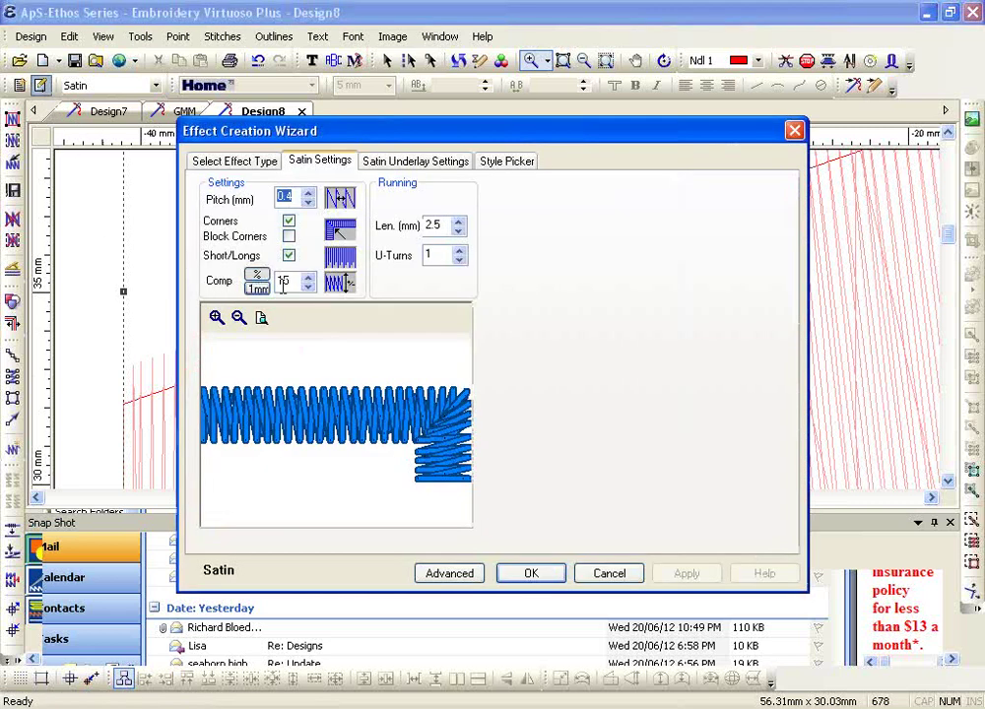
double_click(283, 282)
text(0)
click(512, 577)
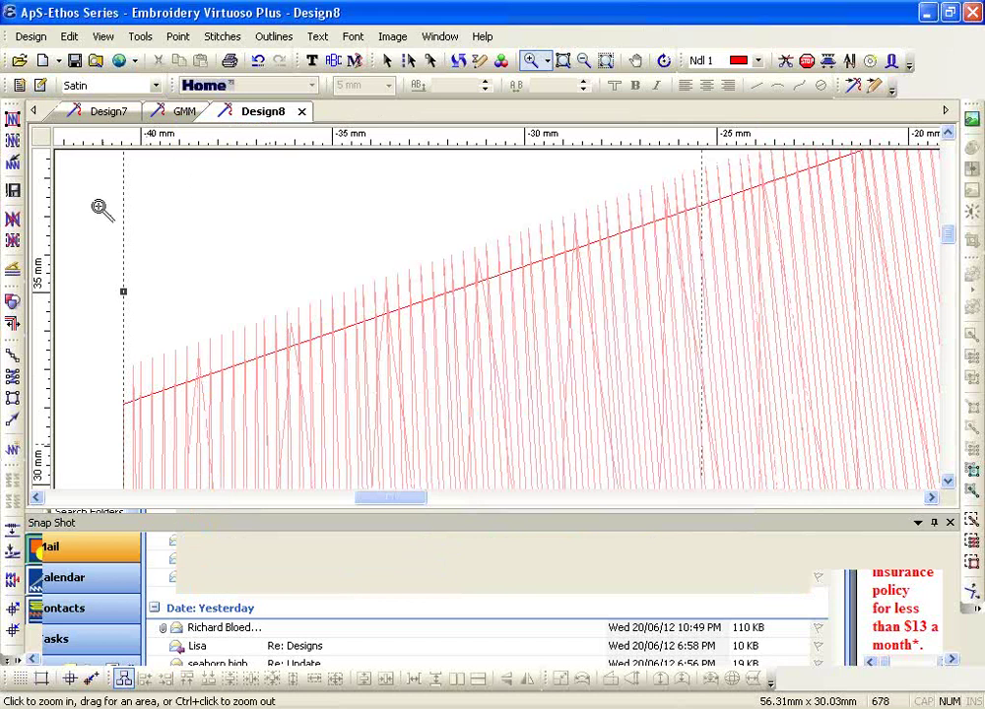
click(13, 143)
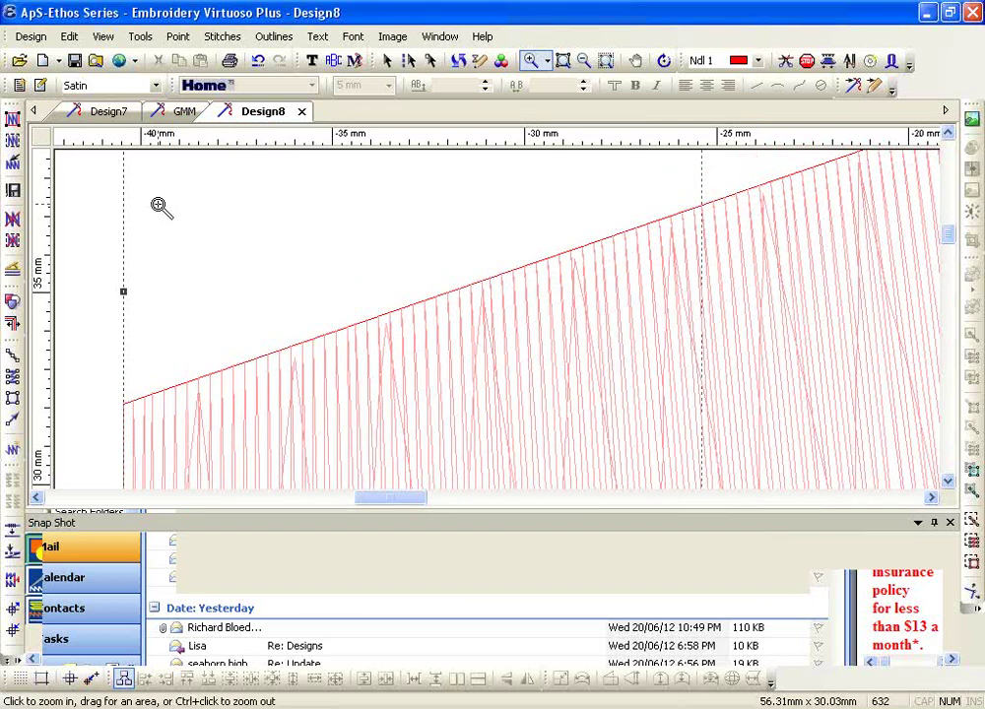
Change the satin column's underlay type to Cross
click(38, 84)
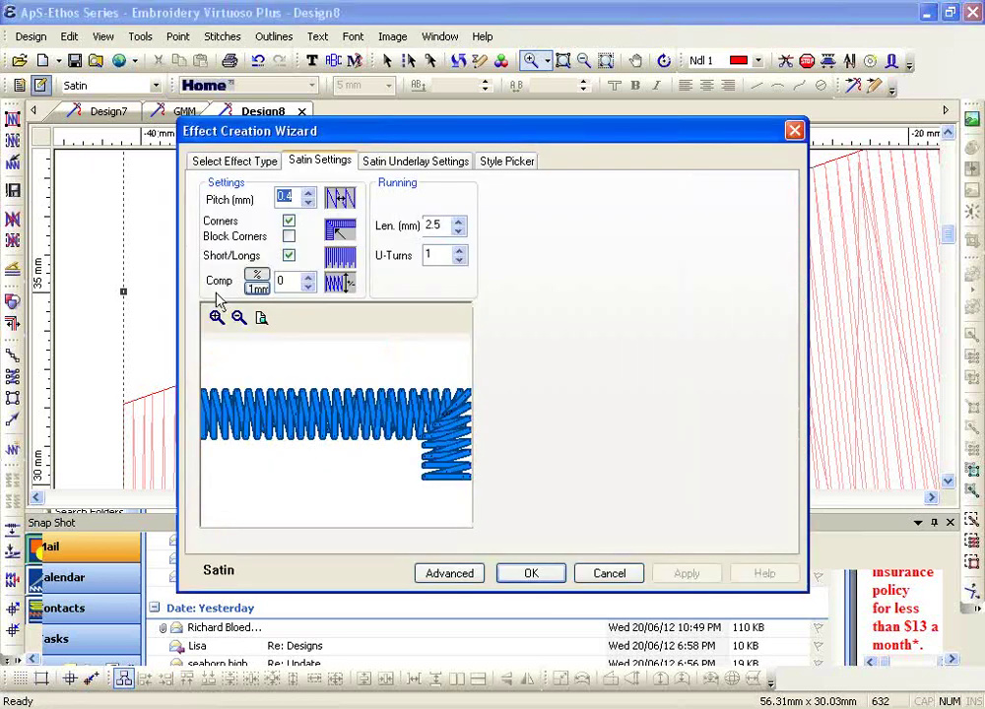
click(422, 163)
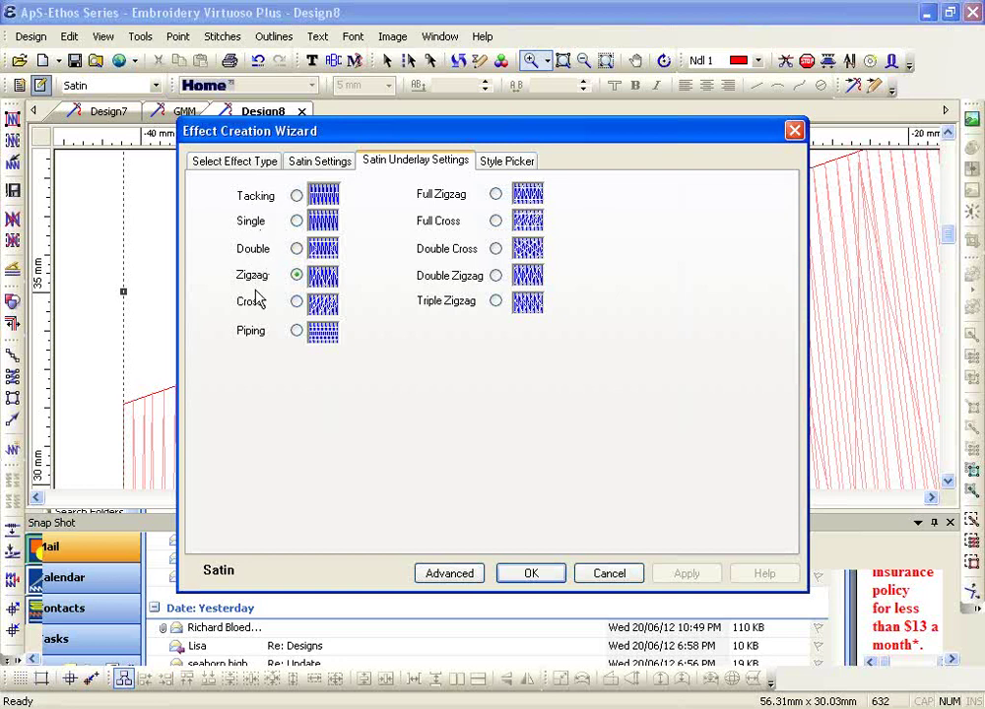
click(296, 304)
click(549, 574)
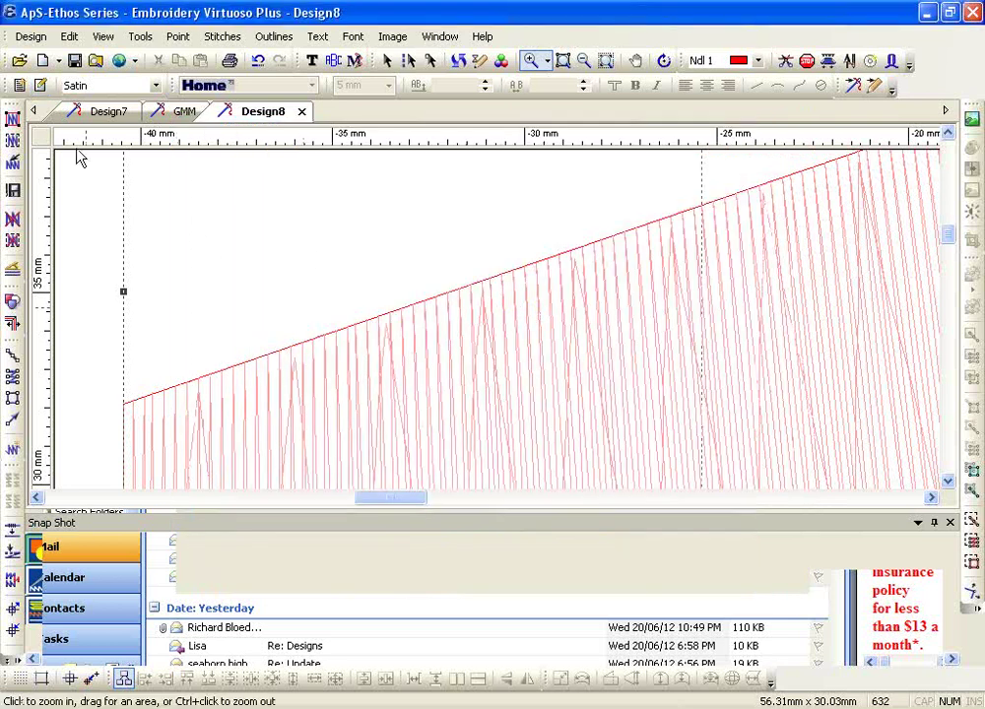
Change the satin column's effect type to Satin Fill / Ceeding and examine its Ceeding / Piping stitch length setting
click(104, 87)
click(98, 146)
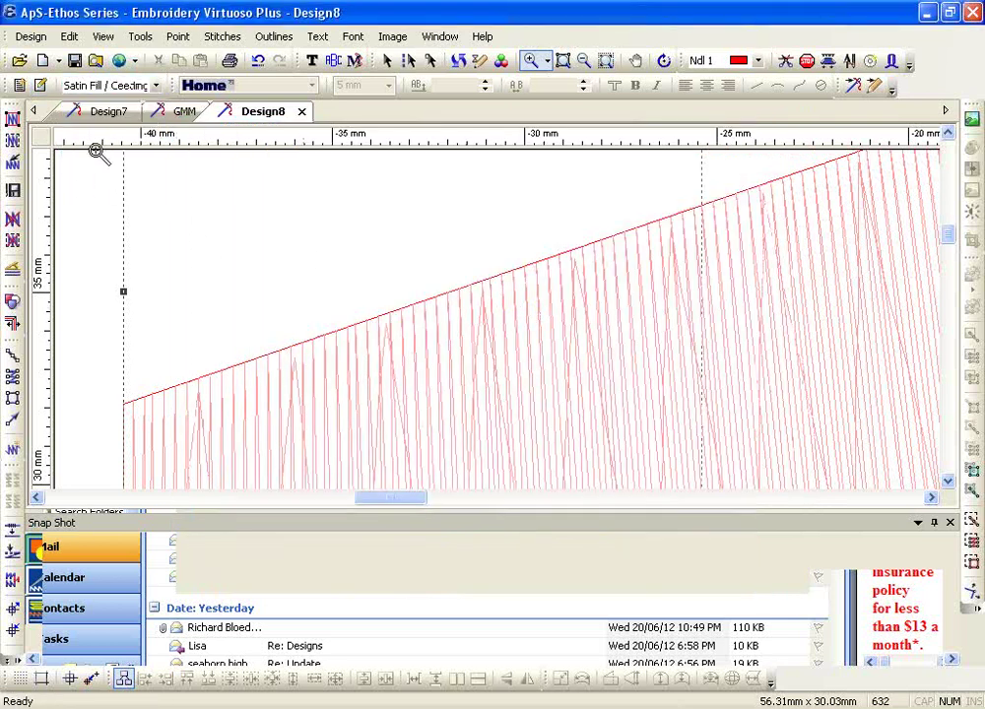
click(39, 86)
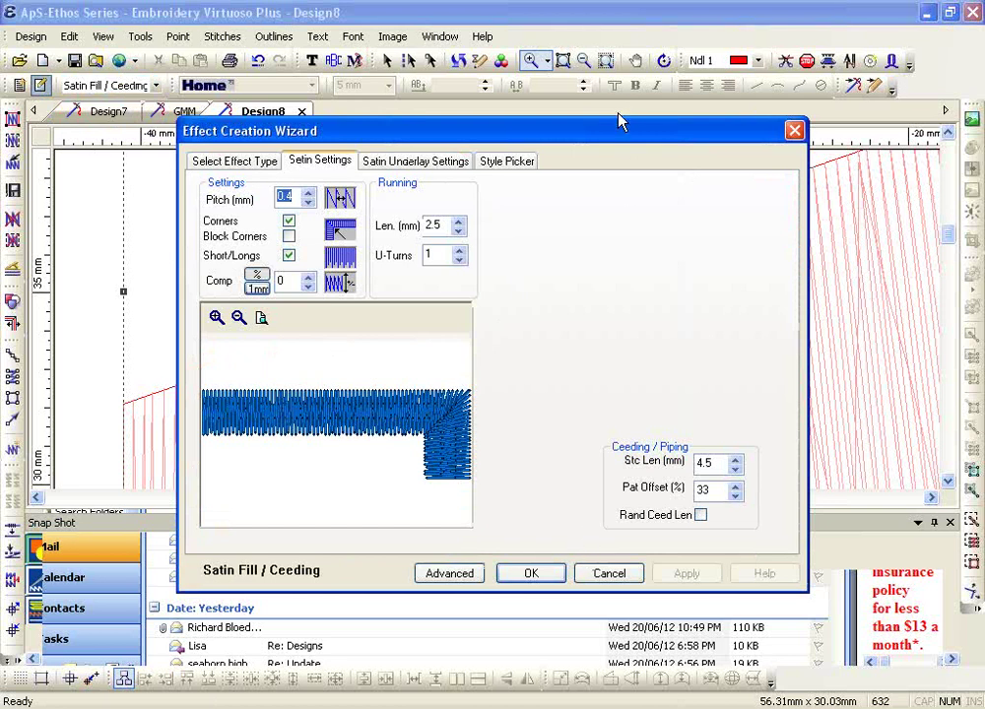
drag(616, 133, 552, 117)
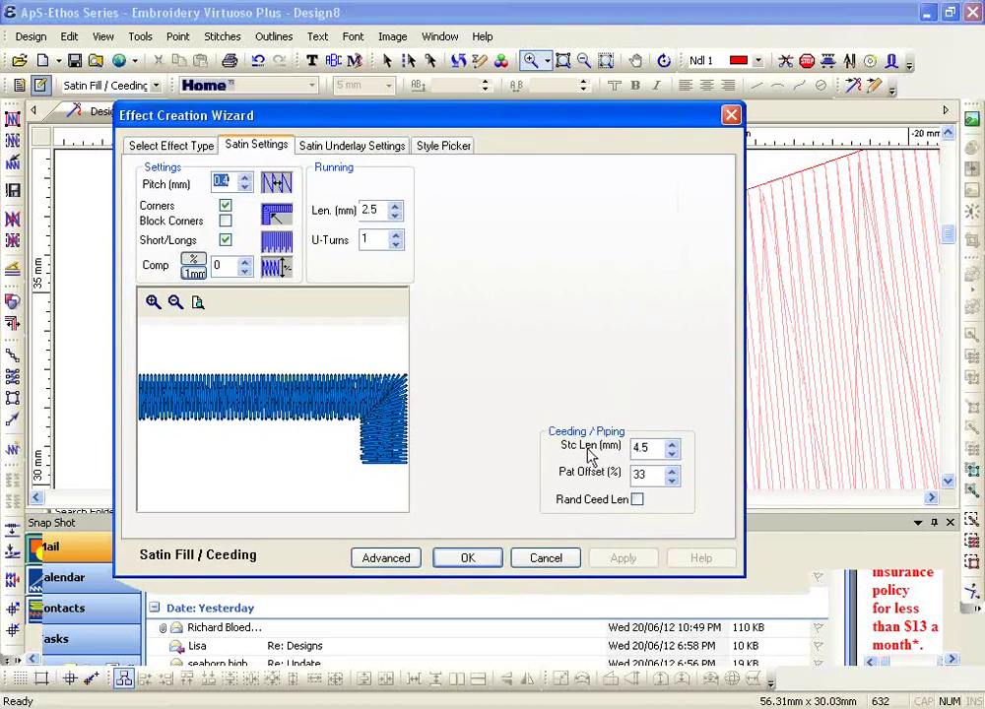
double_click(660, 452)
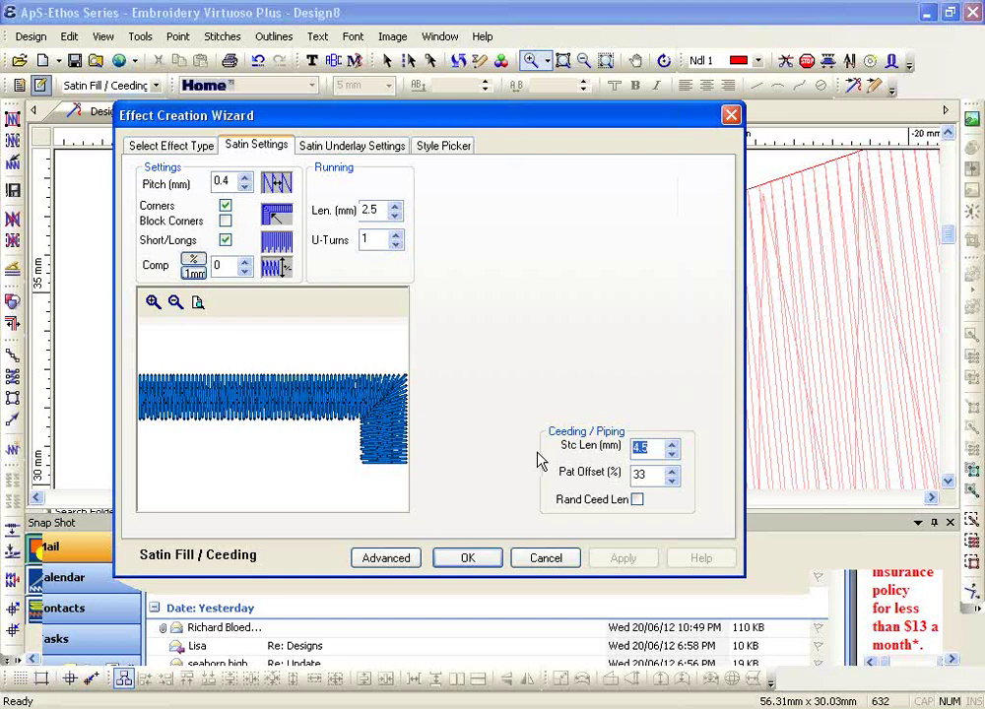
click(651, 449)
drag(651, 449, 603, 445)
click(520, 558)
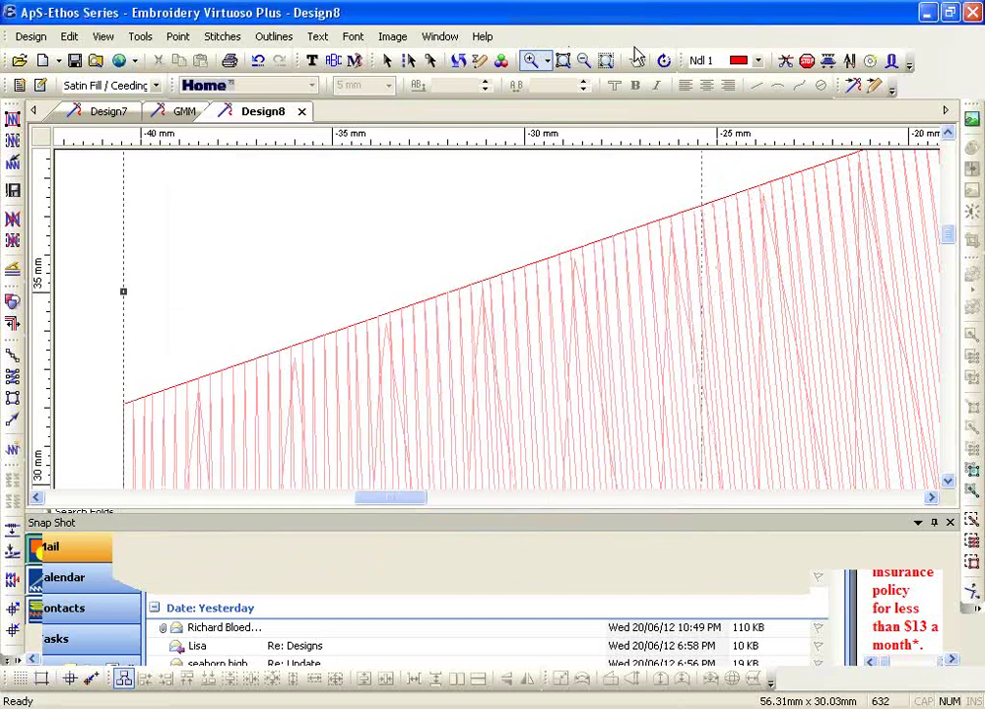
click(606, 60)
key(Escape)
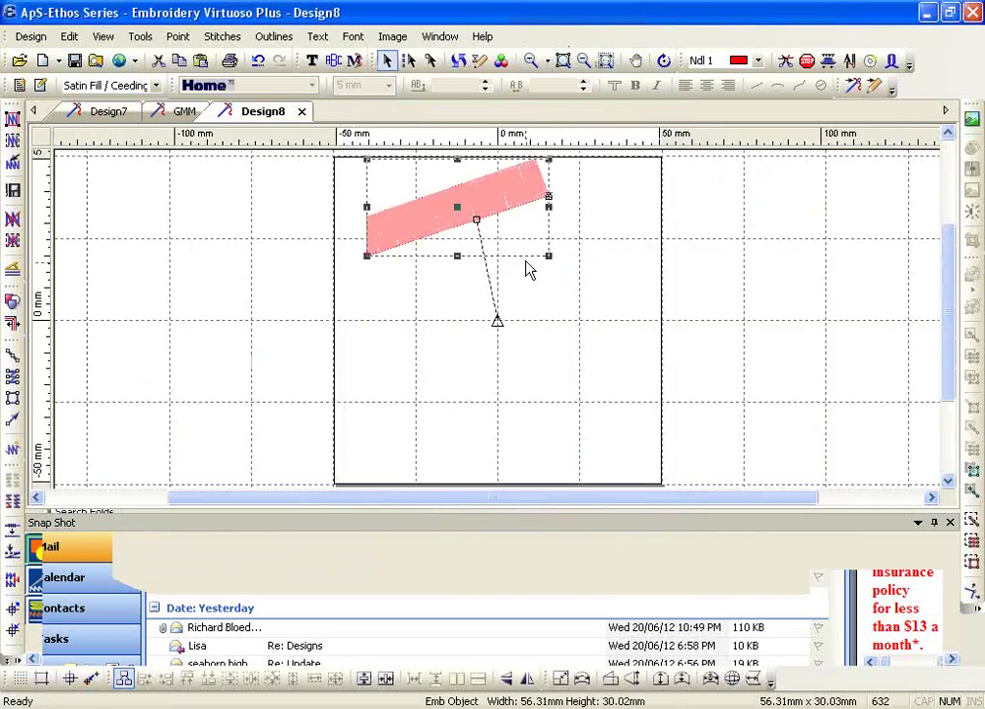